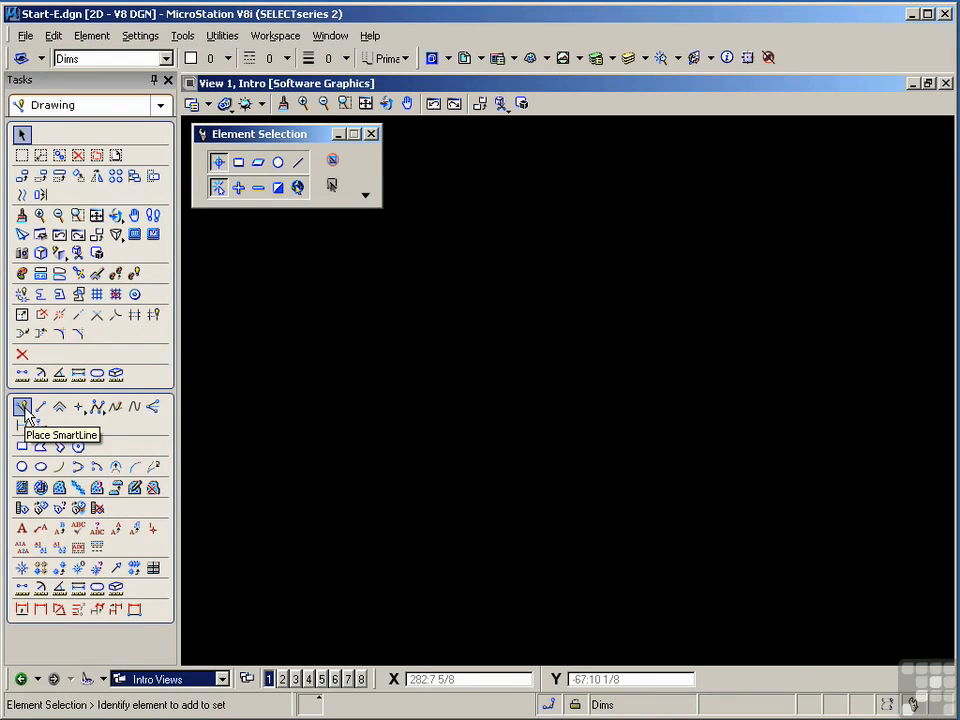
pyautogui.click(22, 407)
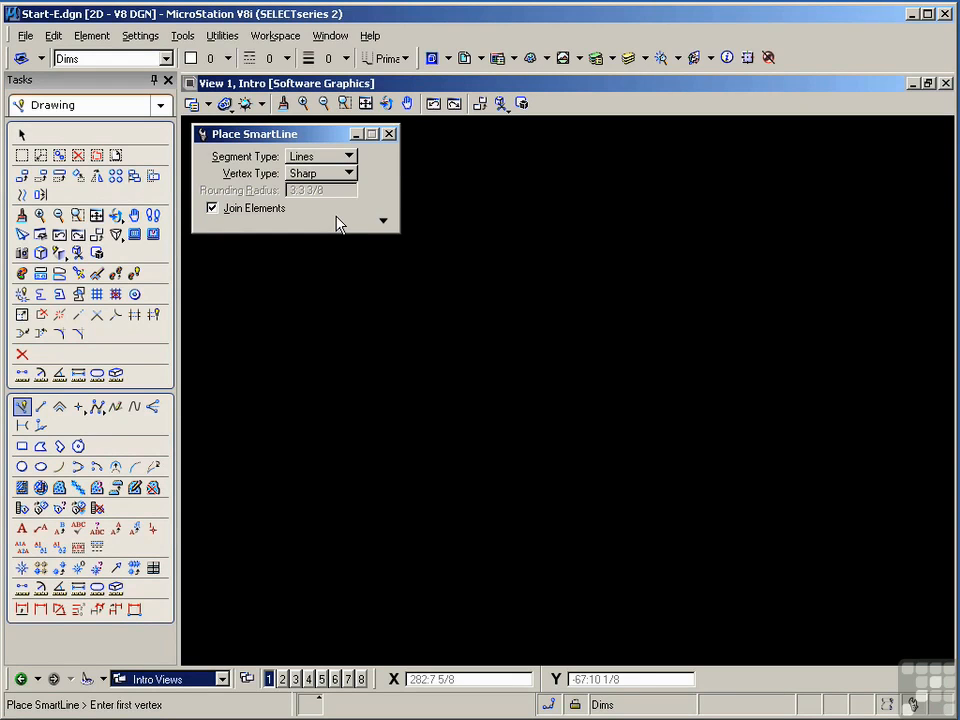
pyautogui.click(23, 452)
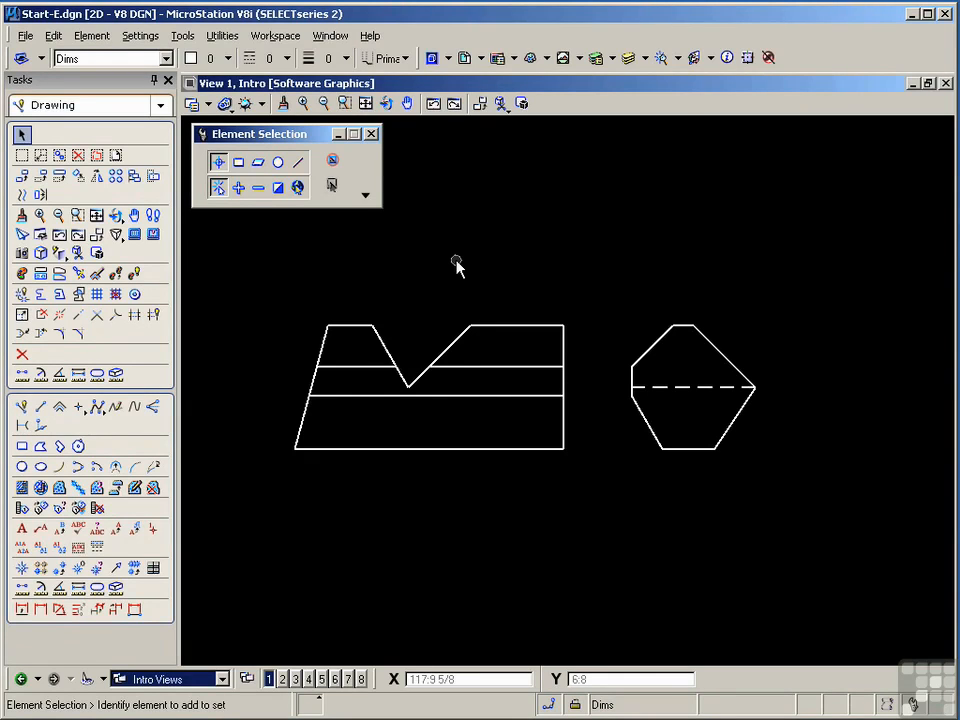
# Select the front view's slanted left edge, window-select its upper-left lines, clear the selection and try a window around its right portion.
pyautogui.click(325, 336)
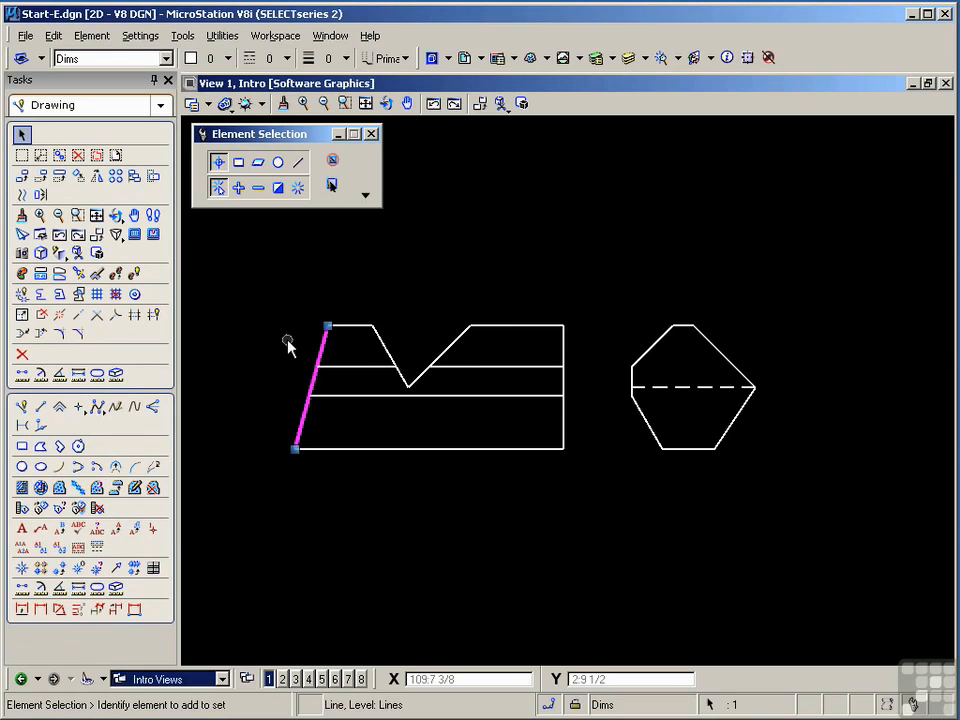
pyautogui.click(283, 476)
pyautogui.moveTo(313, 438); pyautogui.dragTo(436, 302)
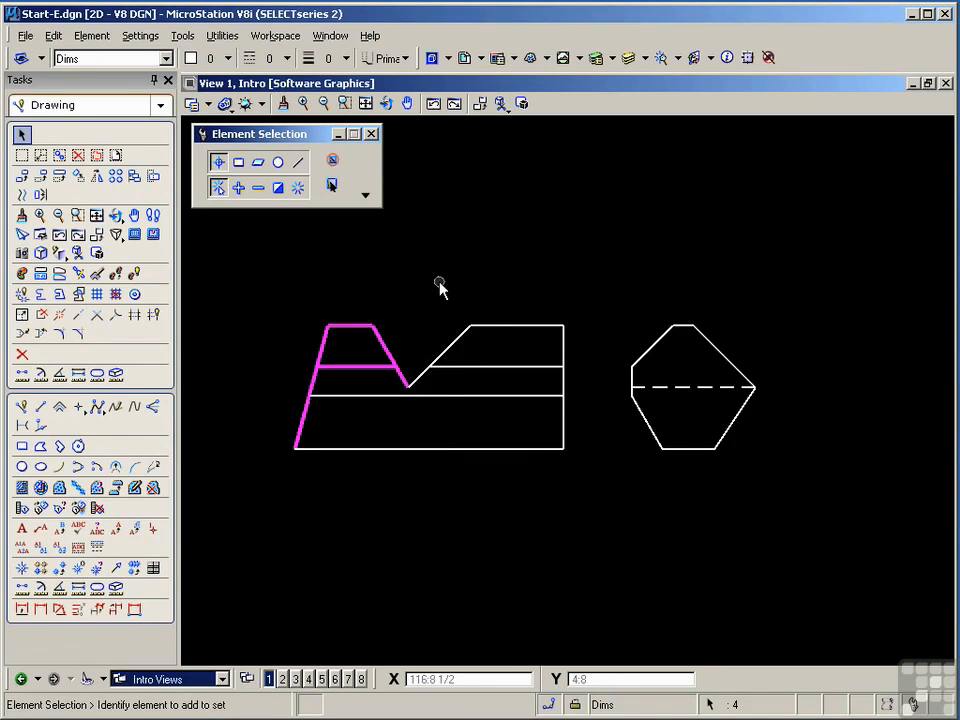
pyautogui.click(440, 285)
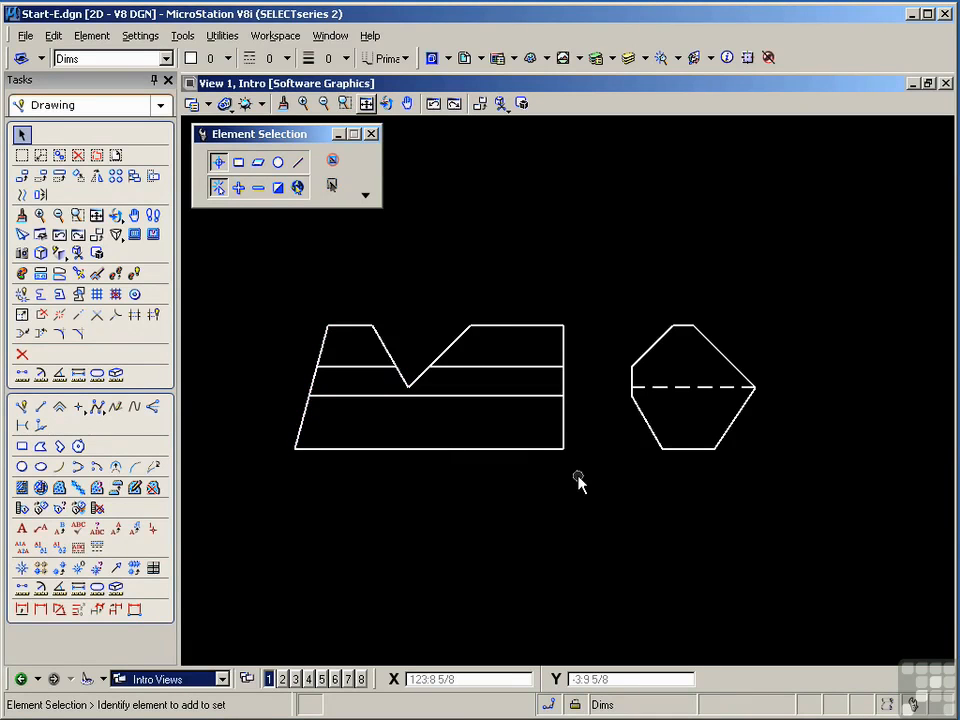
pyautogui.moveTo(578, 476); pyautogui.dragTo(363, 296)
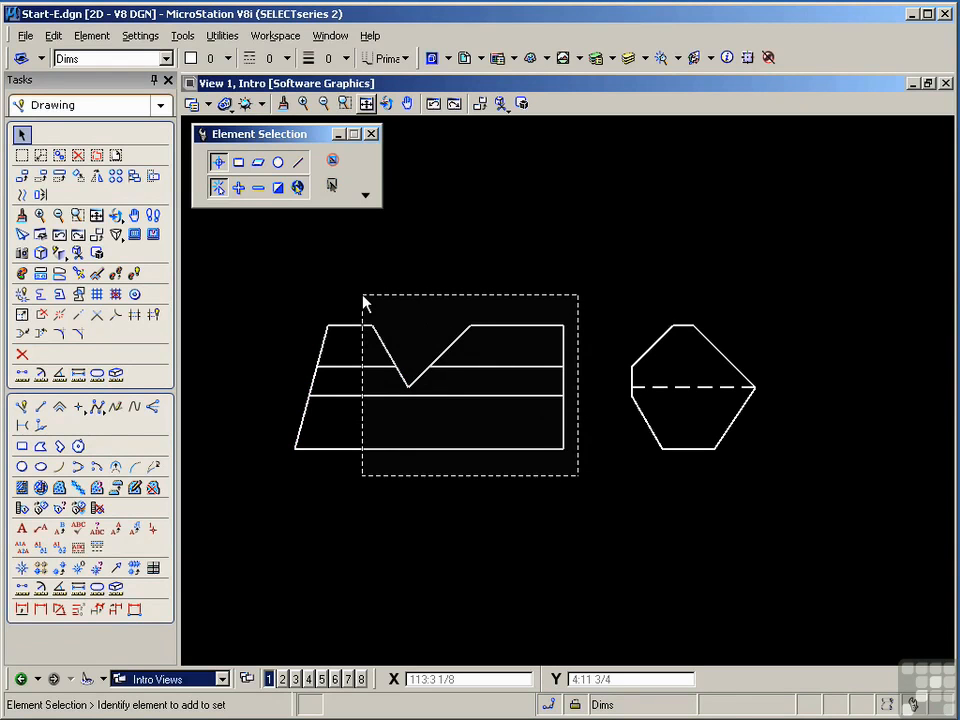
pyautogui.moveTo(363, 296); pyautogui.dragTo(361, 298)
pyautogui.click(361, 298)
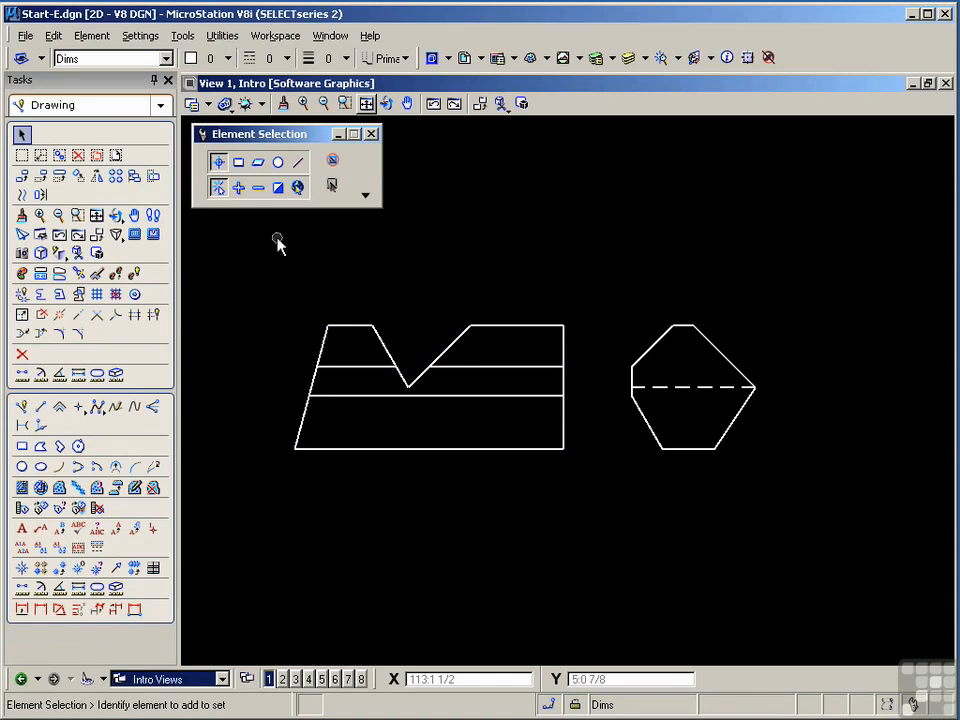
# Open the Select By Attributes dialog to examine its level, element type, symbology and mode filters.
pyautogui.click(53, 36)
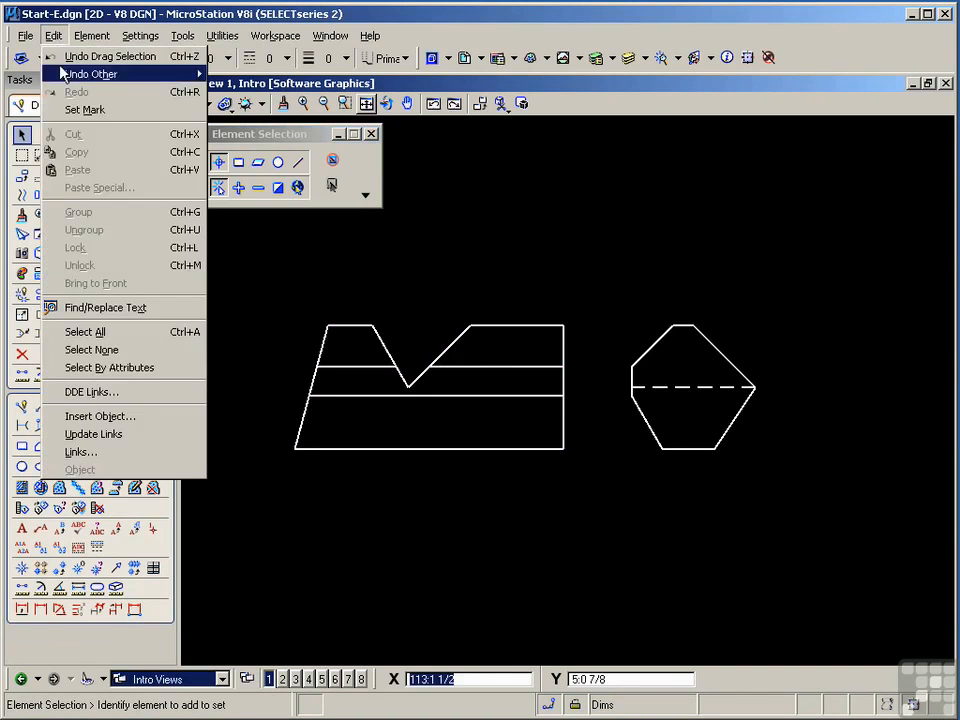
pyautogui.click(80, 368)
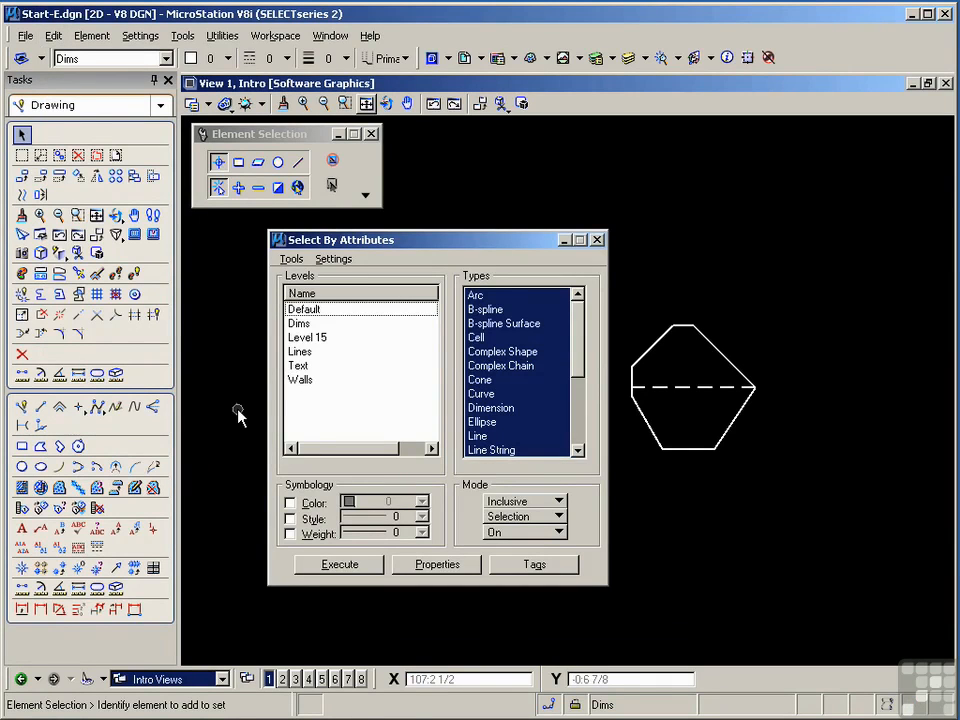
# Zoom and pan around both views of the part, and step back and forward through the previous view states.
pyautogui.scroll(1, 508, 424)
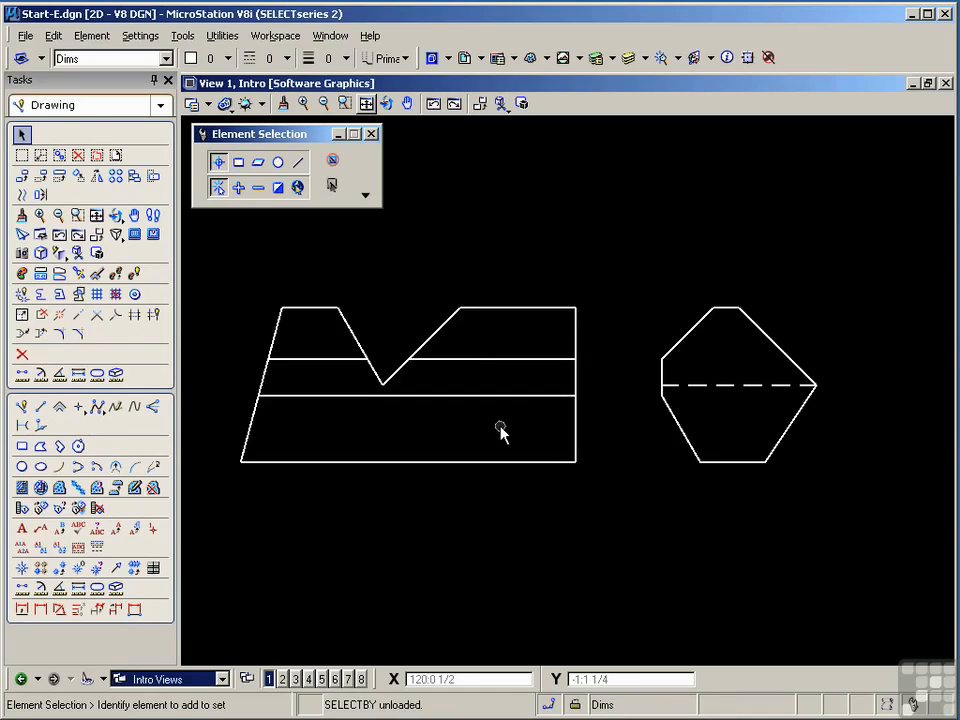
pyautogui.scroll(1, 503, 428)
pyautogui.scroll(3, 502, 430)
pyautogui.scroll(-7, 510, 434)
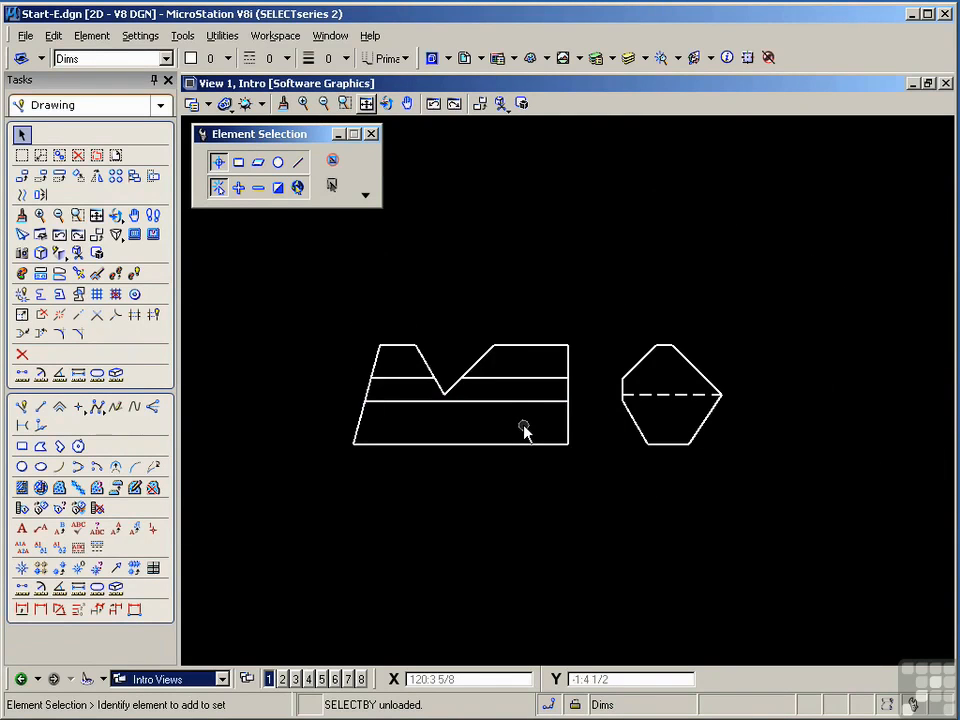
pyautogui.moveTo(523, 428)
pyautogui.keyDown('shift'); pyautogui.mouseDown()
pyautogui.moveTo(461, 426)
pyautogui.moveTo(591, 420)
pyautogui.moveTo(497, 422)
pyautogui.moveTo(563, 428)
pyautogui.moveTo(549, 429)
pyautogui.mouseUp(); pyautogui.keyUp('shift')
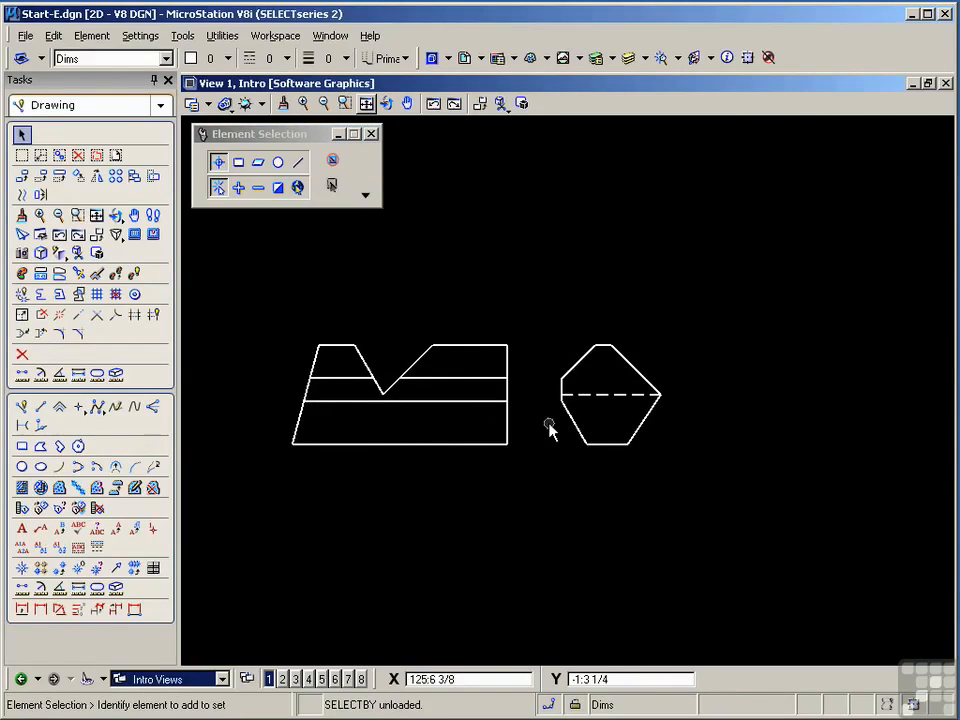
pyautogui.click(433, 105)
pyautogui.click(433, 105)
pyautogui.click(433, 105)
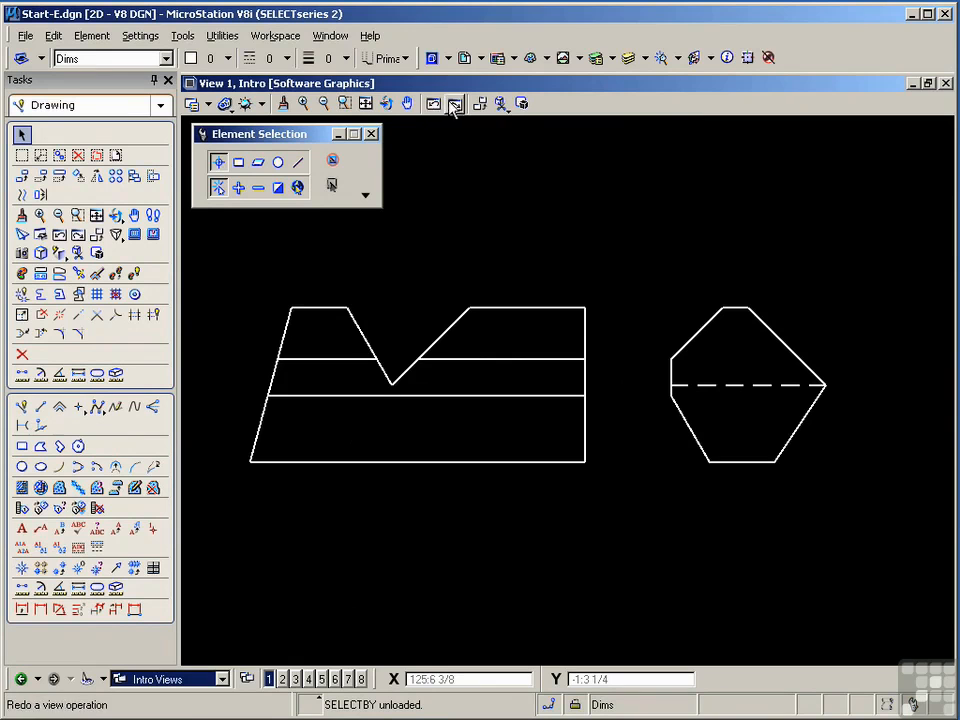
pyautogui.click(453, 106)
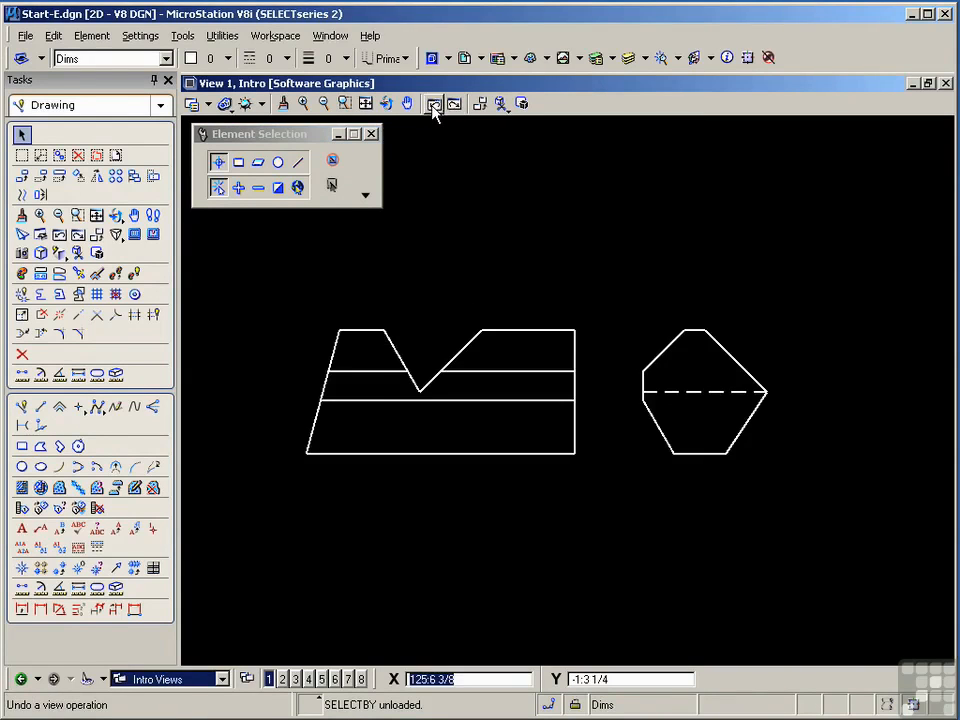
pyautogui.click(434, 105)
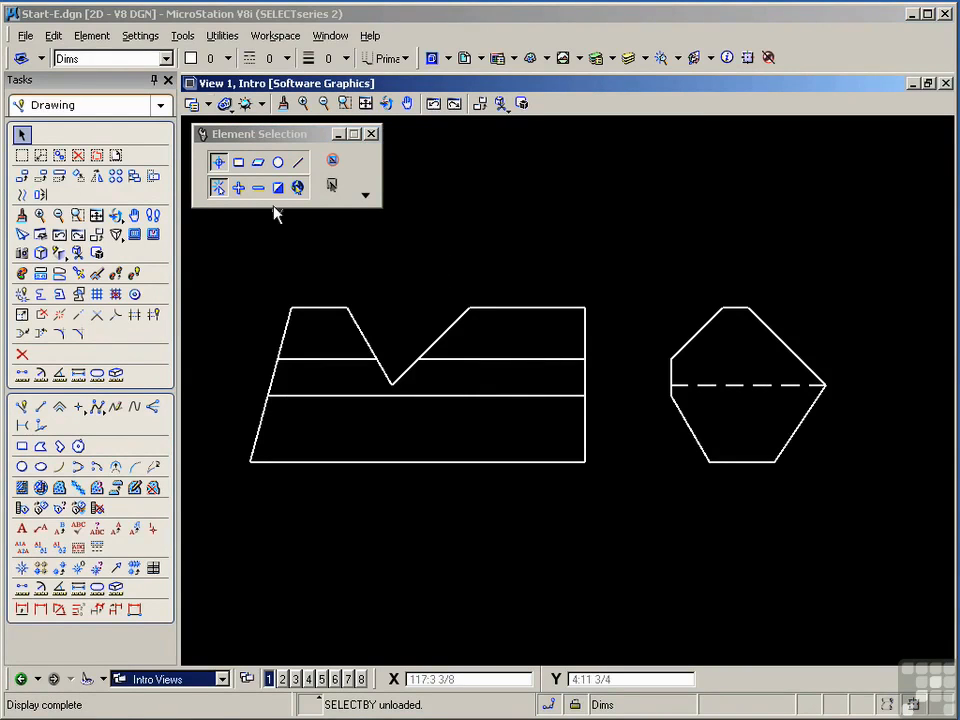
# Examine the Working Units in the design file settings and accept them as they are.
pyautogui.click(136, 37)
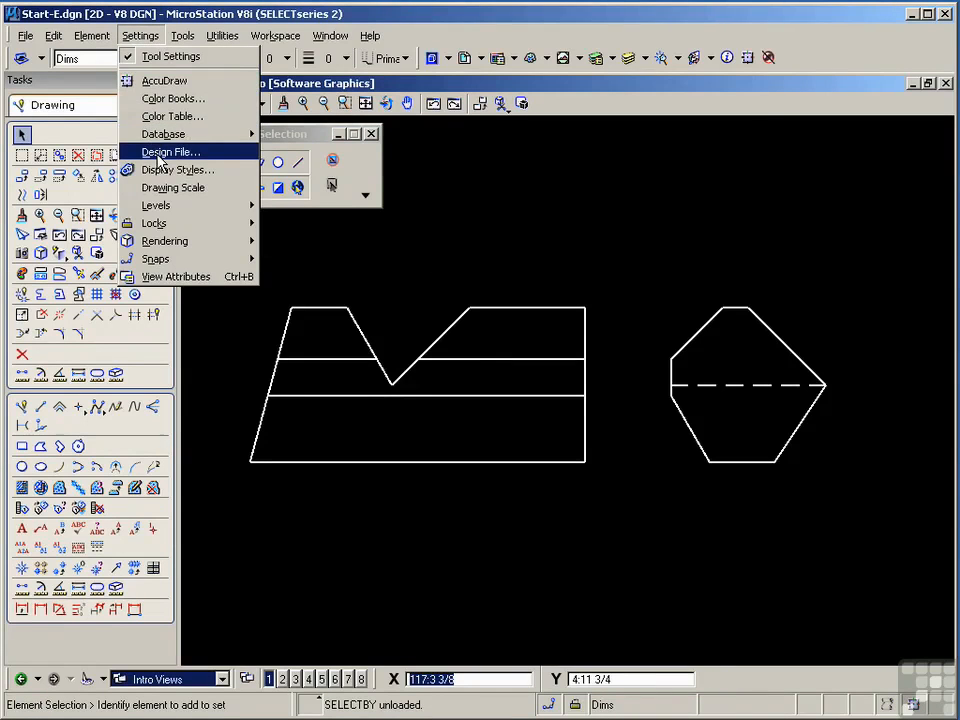
pyautogui.click(160, 153)
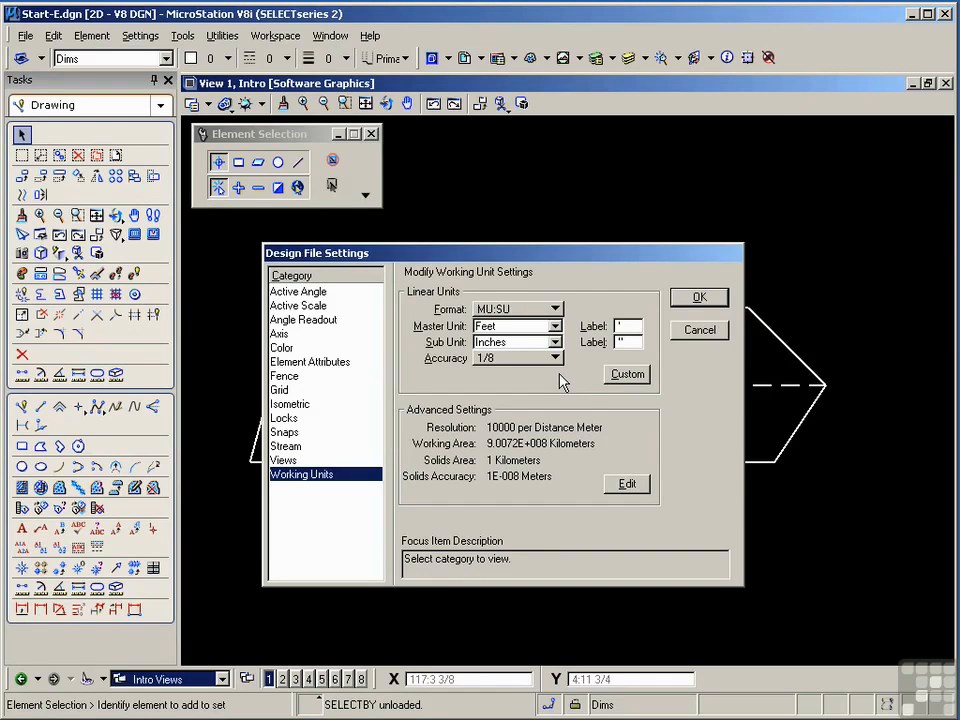
pyautogui.click(692, 299)
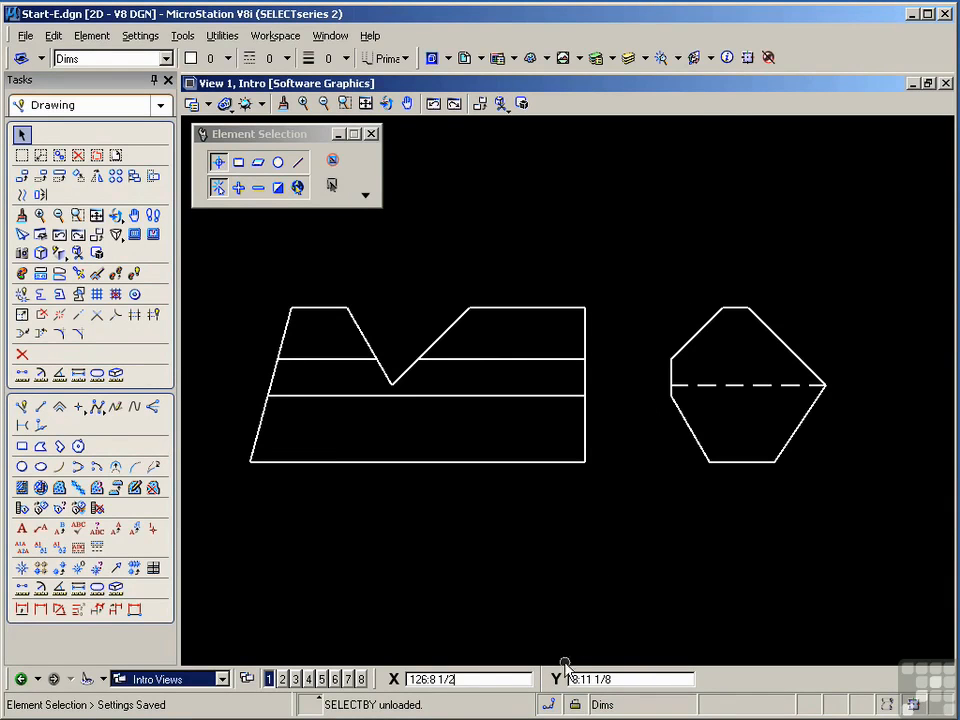
# Using the Keypoint snap mode, place a line from the front view's lower-right corner diagonally down to the right and undo it.
pyautogui.click(553, 705)
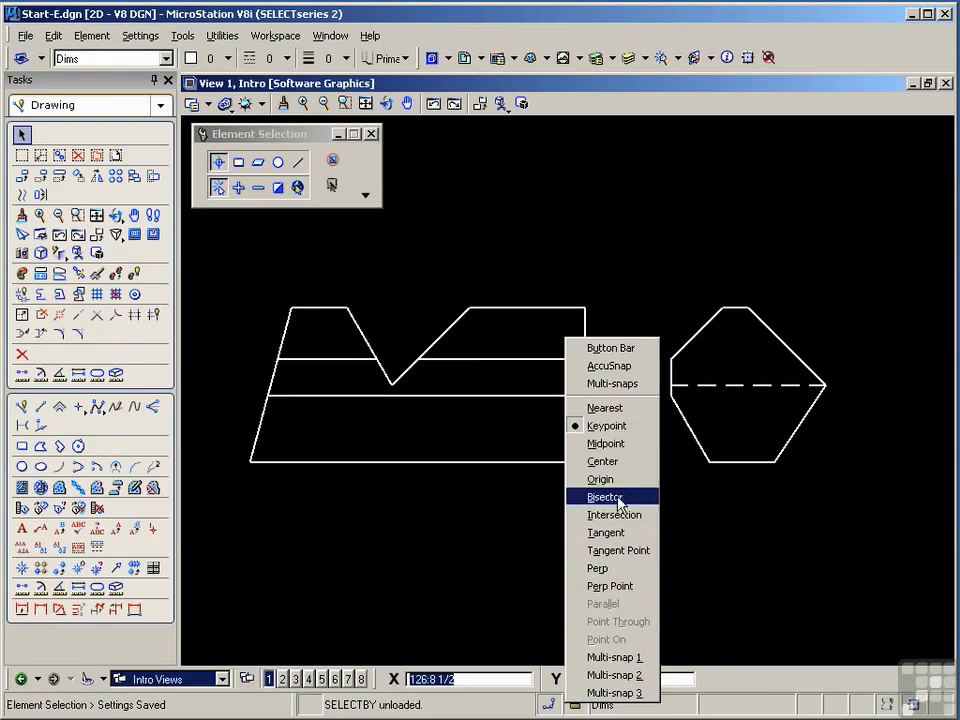
pyautogui.click(614, 427)
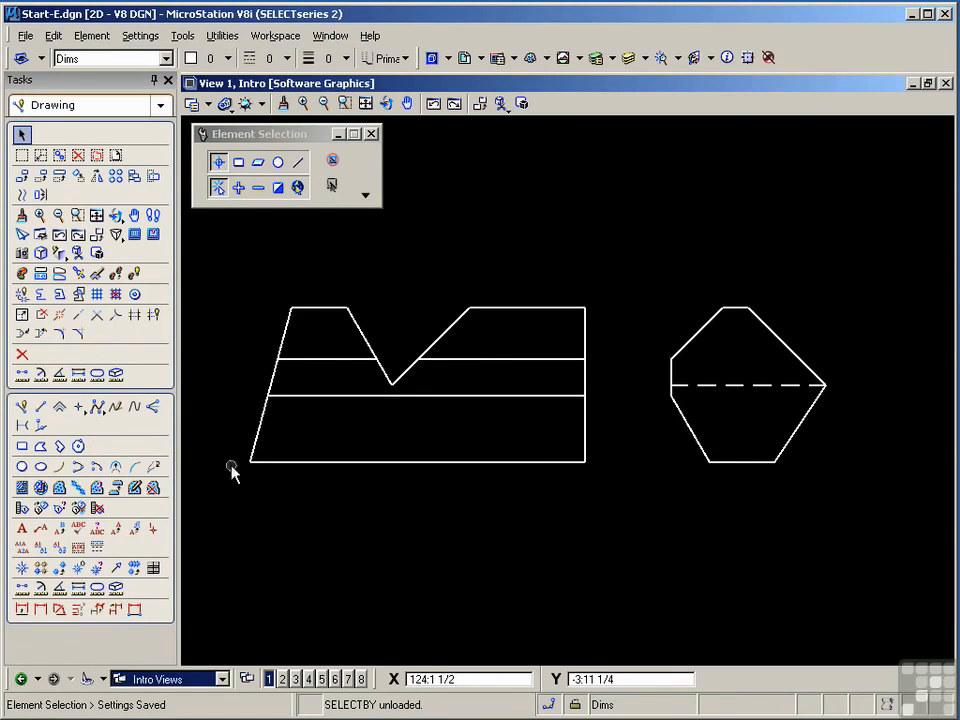
pyautogui.click(40, 408)
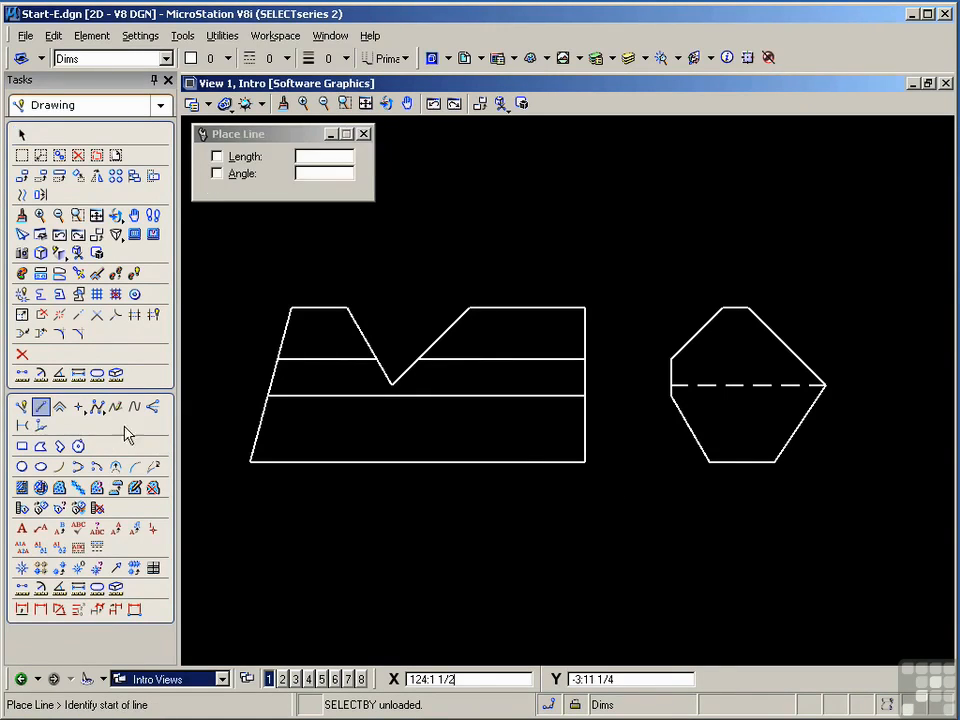
pyautogui.click(583, 461)
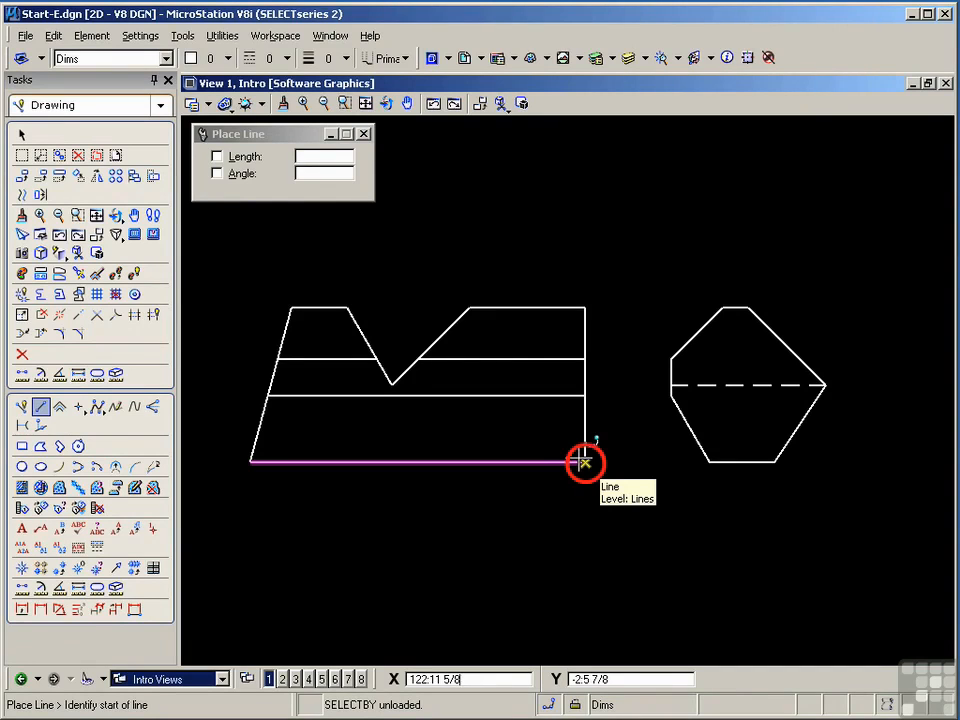
pyautogui.click(579, 460)
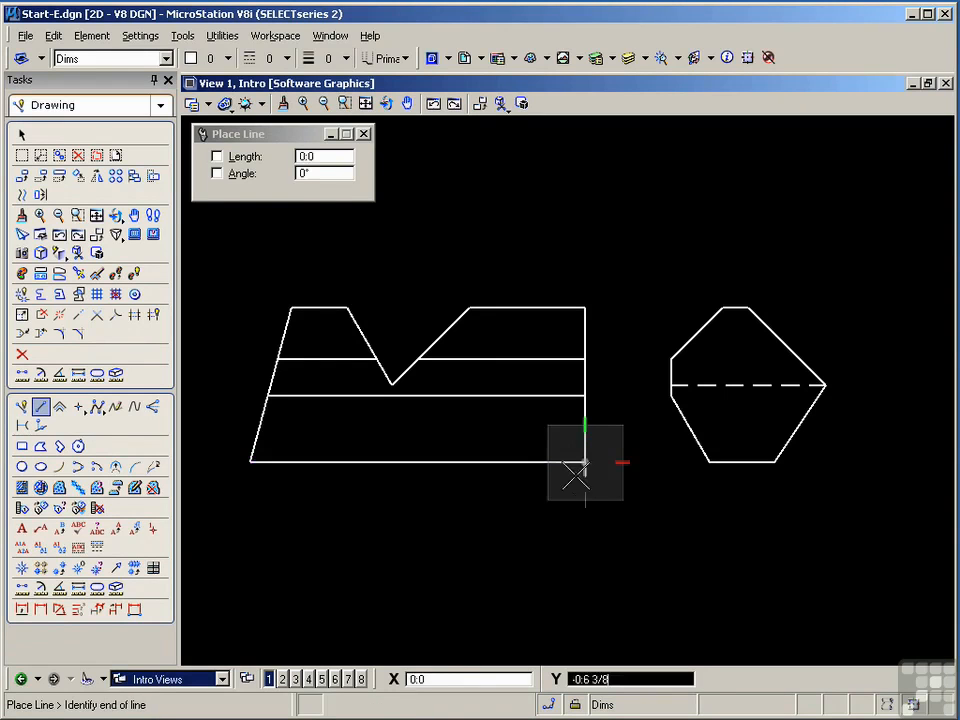
pyautogui.click(686, 577)
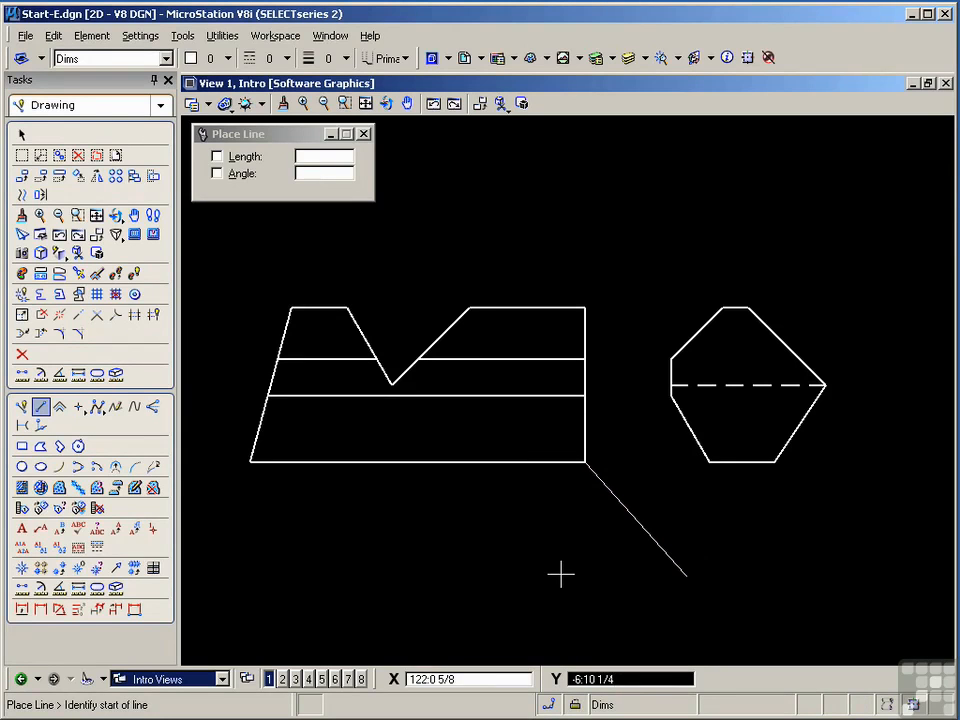
pyautogui.hotkey('ctrl', 'z')
# Place a diagonal line rising to the right in the empty area below the views, switching AccuDraw to polar and back to rectangular coordinates.
pyautogui.scroll(-3, 528, 190)
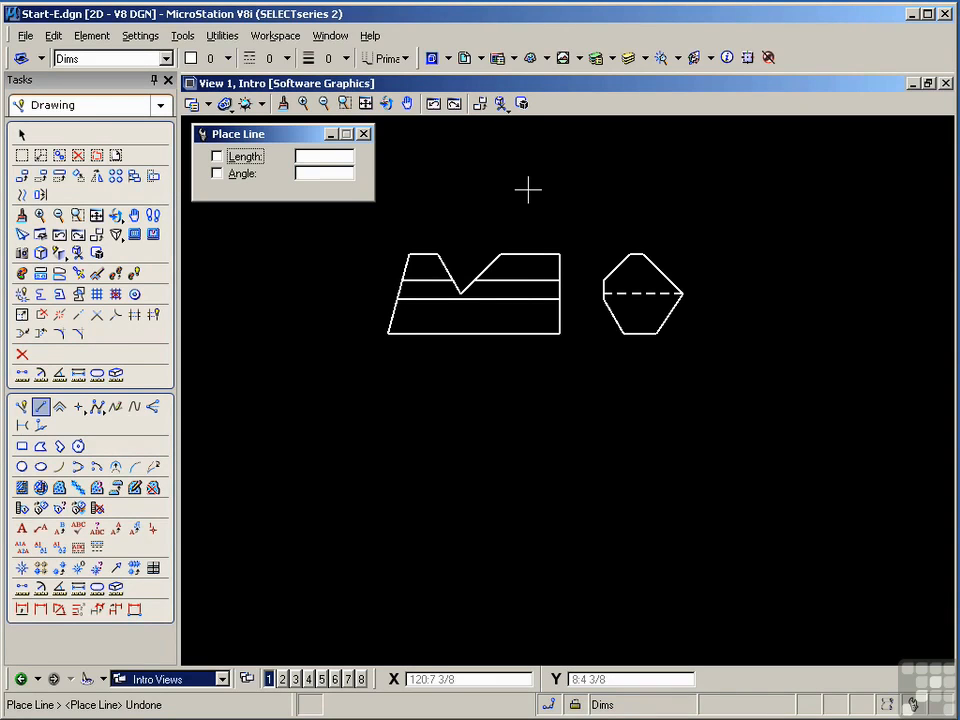
pyautogui.click(462, 509)
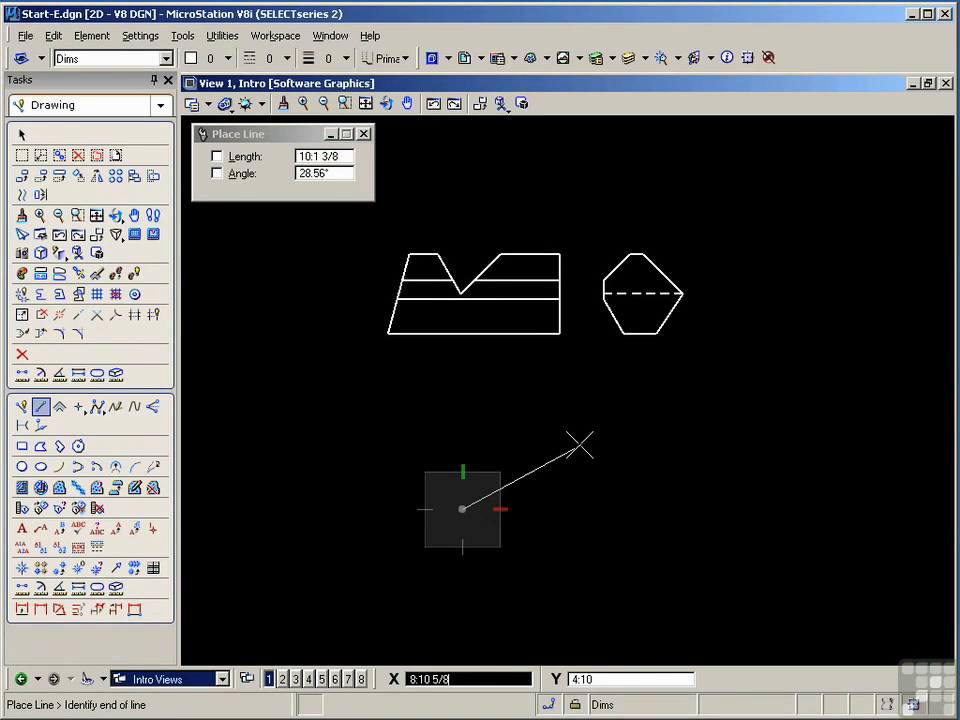
pyautogui.press('space')
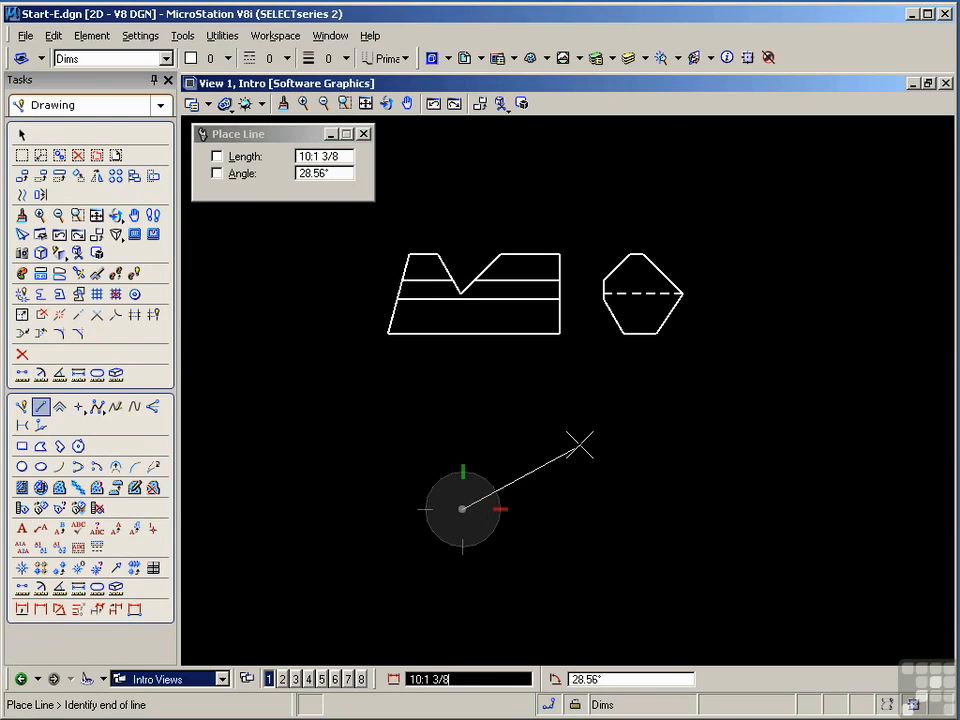
pyautogui.press('space')
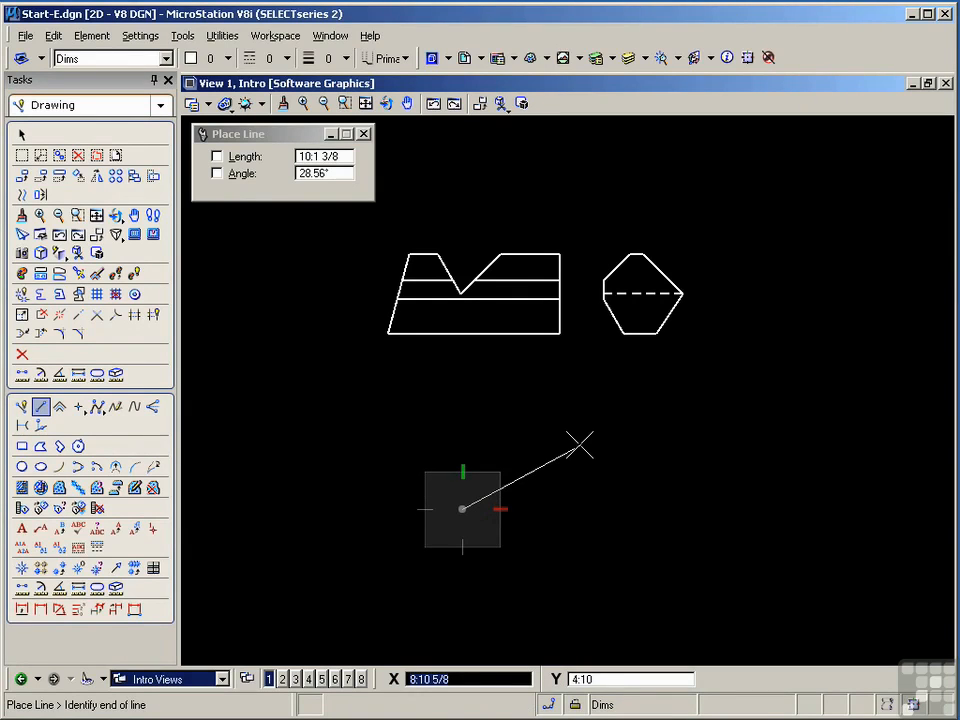
pyautogui.click(598, 425)
pyautogui.rightClick(615, 500)
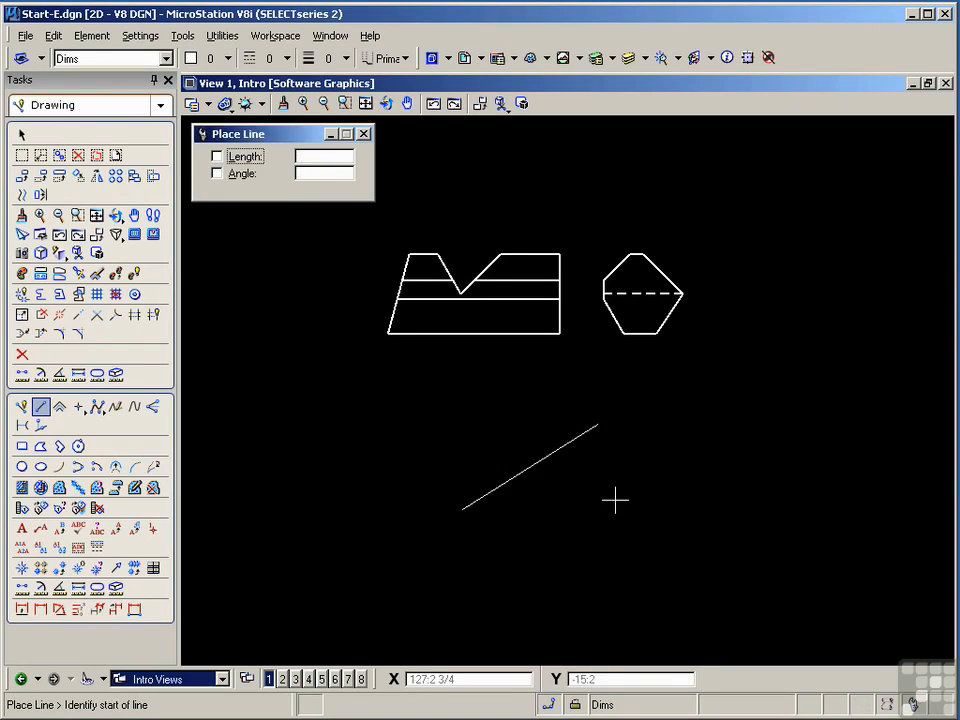
# Try a second line from the diagonal's upper end with AccuDraw axes rotated along it and polar coordinates; cancel it and undo the diagonal line.
pyautogui.click(598, 425)
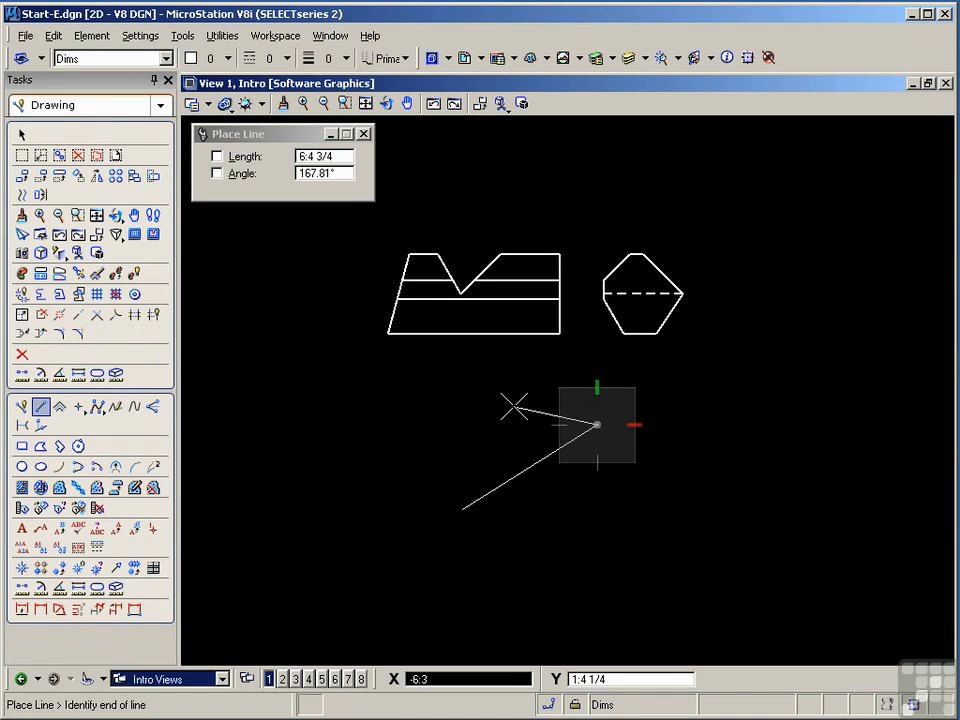
pyautogui.press('r')
pyautogui.press('a')
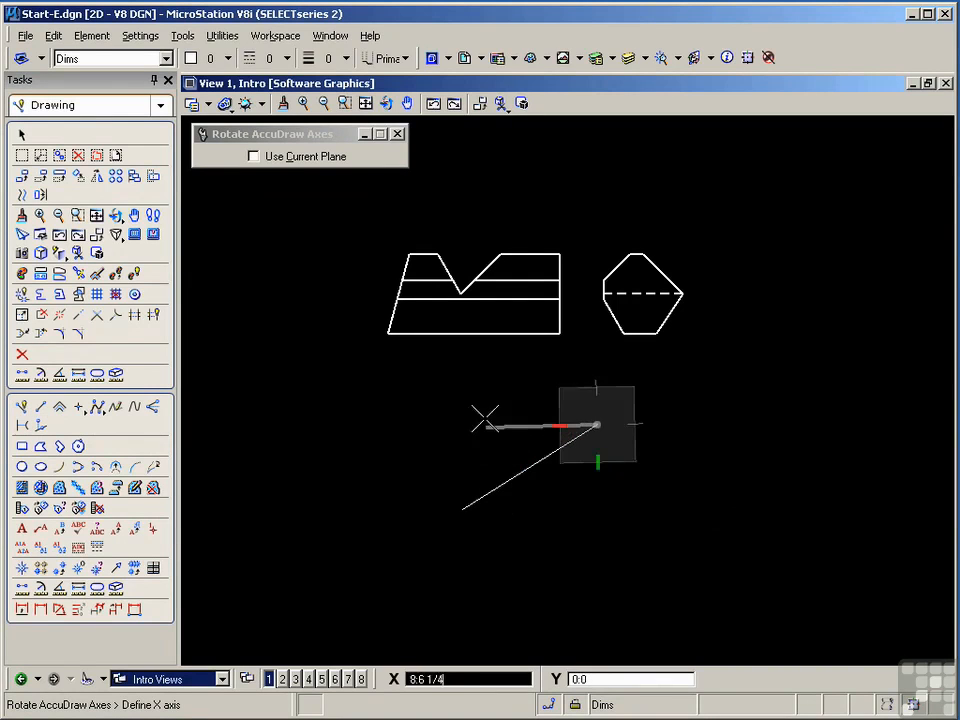
pyautogui.click(463, 508)
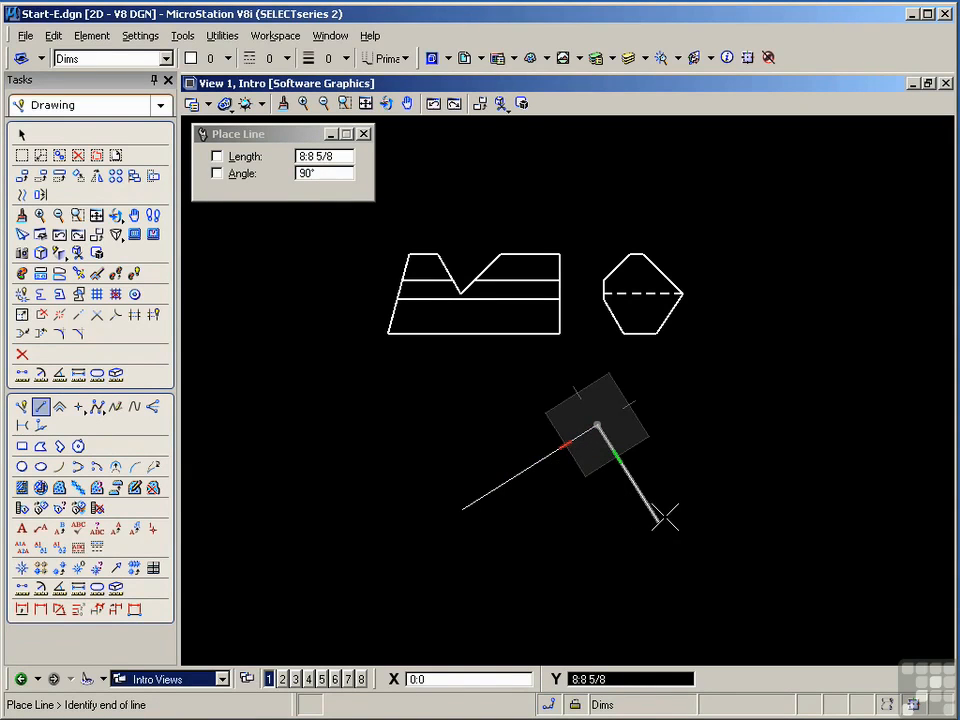
pyautogui.press('space')
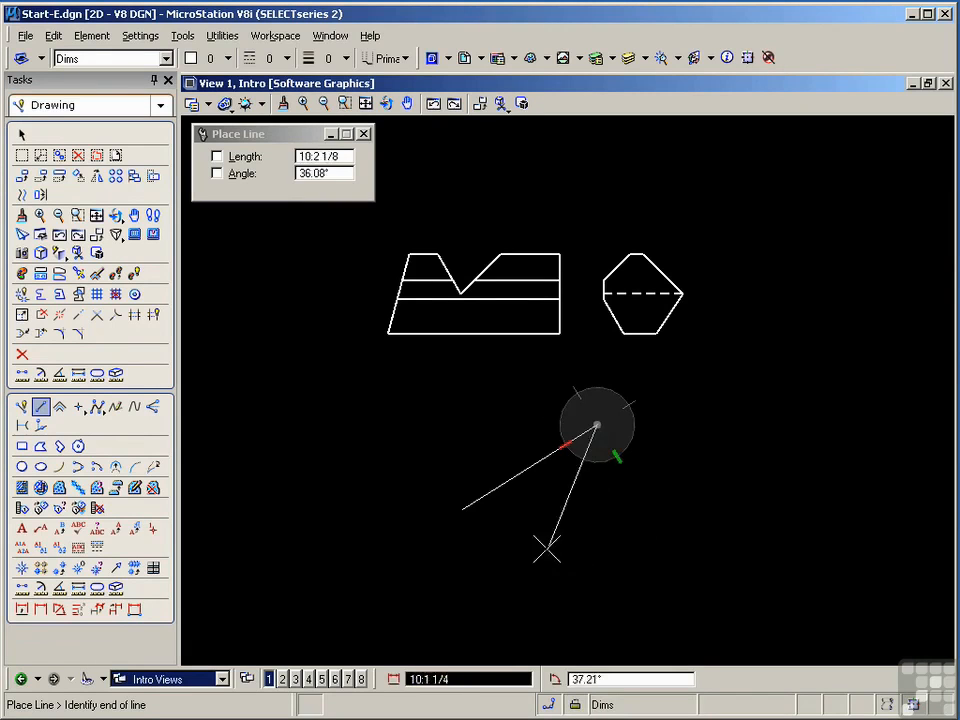
pyautogui.rightClick(582, 545)
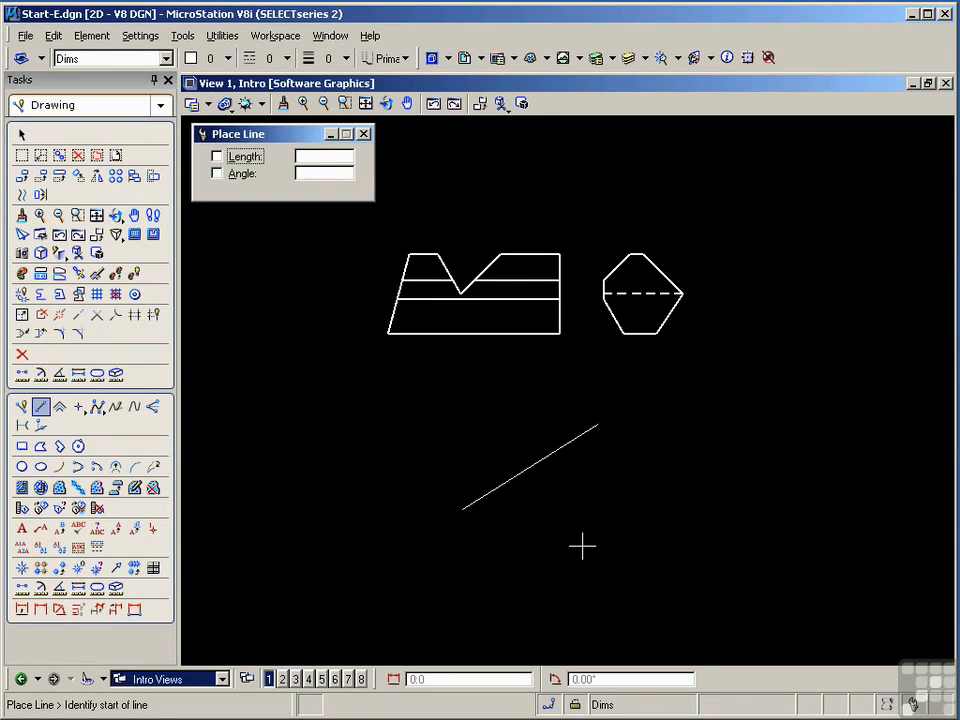
pyautogui.hotkey('ctrl', 'z')
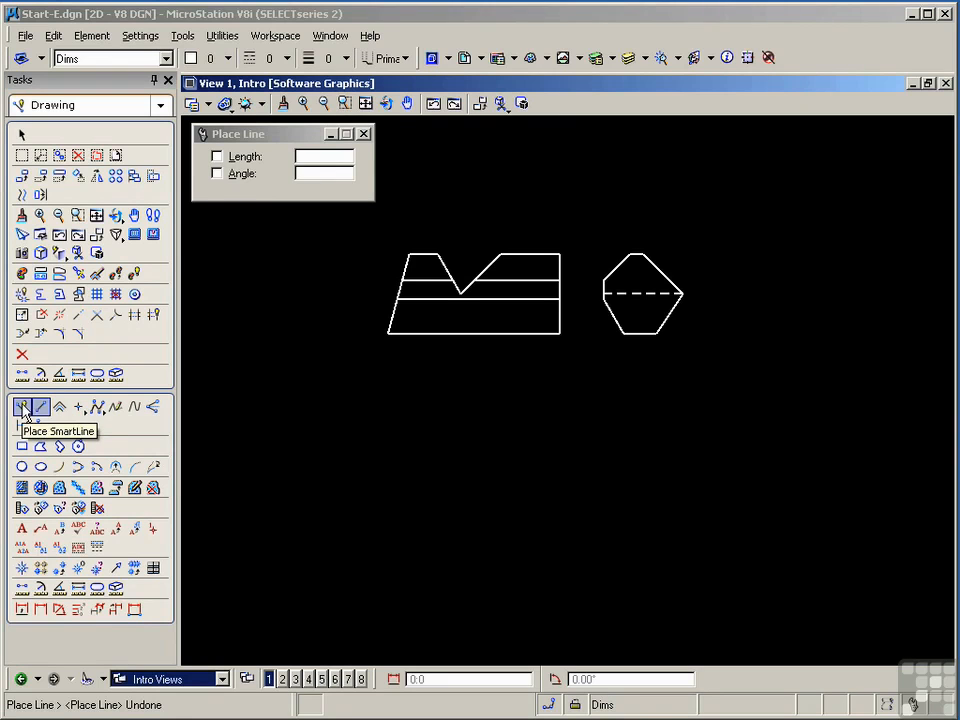
# With Place SmartLine active, examine the available colors, line styles, line weights and levels without changing the active attributes.
pyautogui.click(23, 409)
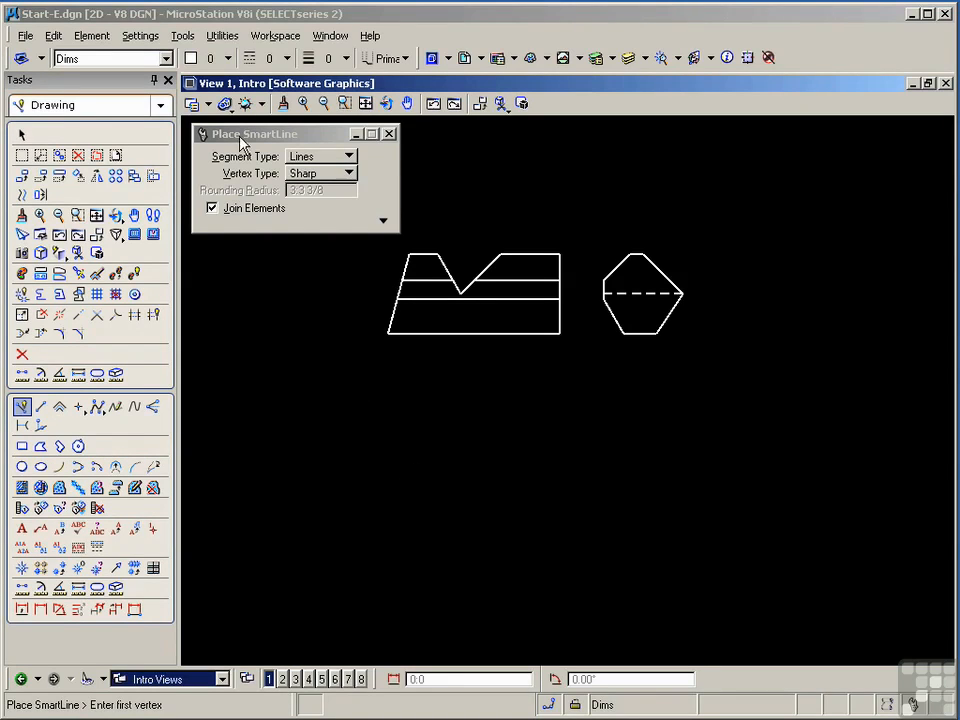
pyautogui.click(211, 59)
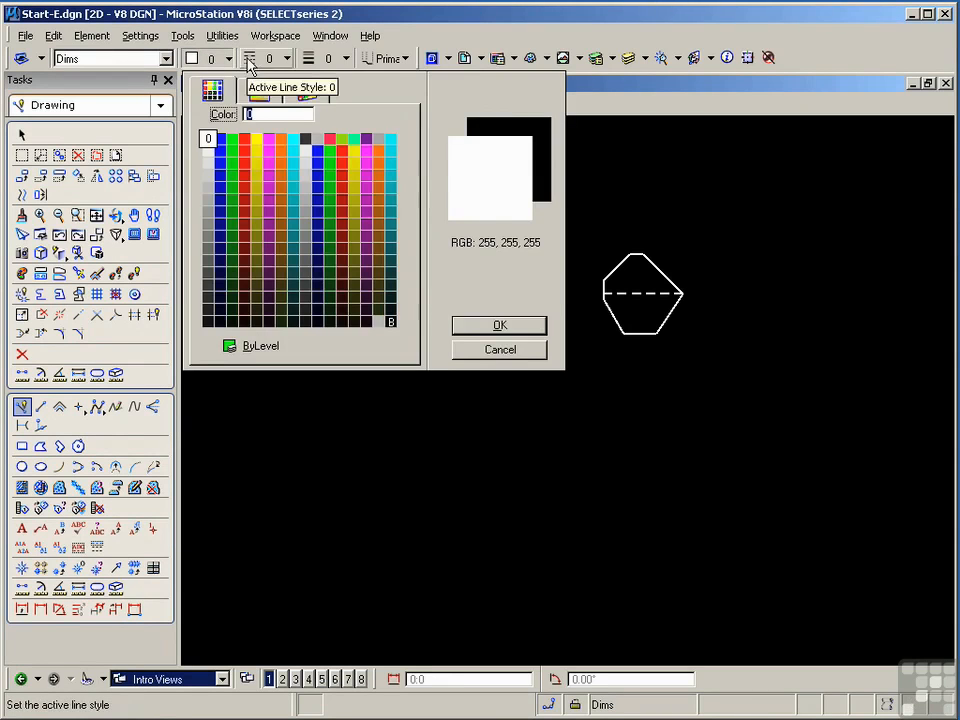
pyautogui.click(252, 59)
pyautogui.click(253, 59)
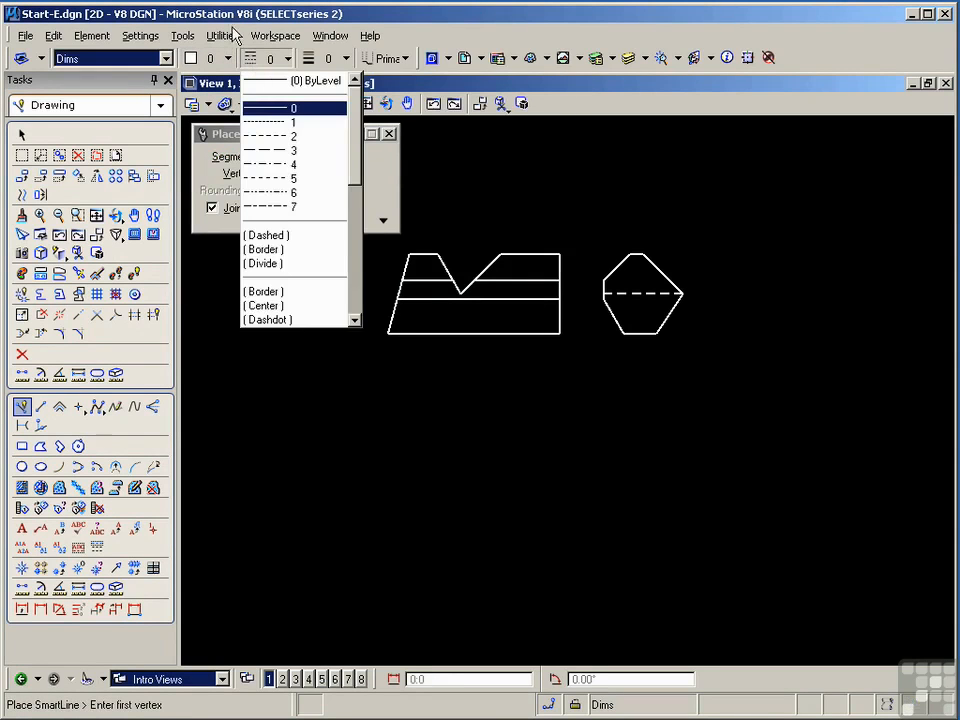
pyautogui.click(314, 59)
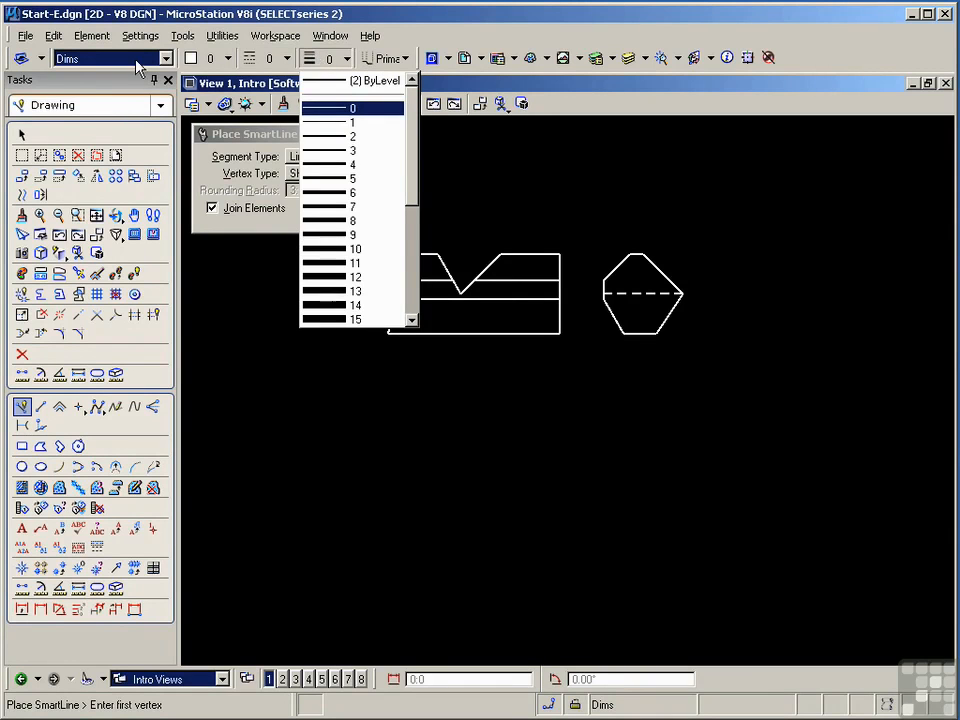
pyautogui.click(137, 60)
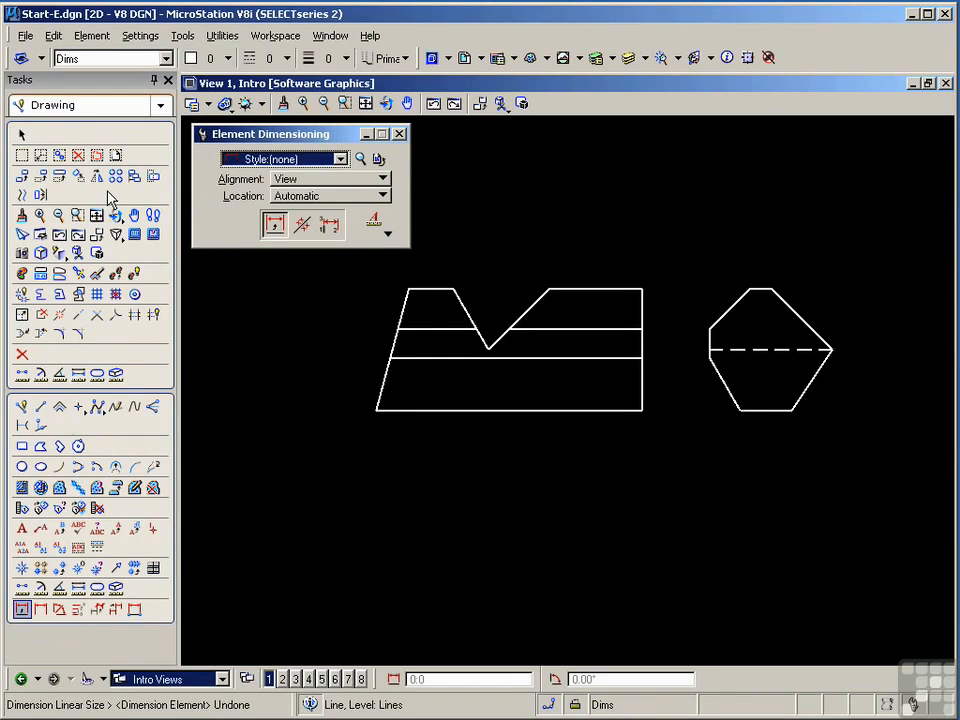
# Dimension the front view's bottom edge below the view and its upper-right horizontal edge above it with Element Dimensioning.
pyautogui.click(514, 409)
pyautogui.click(514, 443)
pyautogui.click(579, 289)
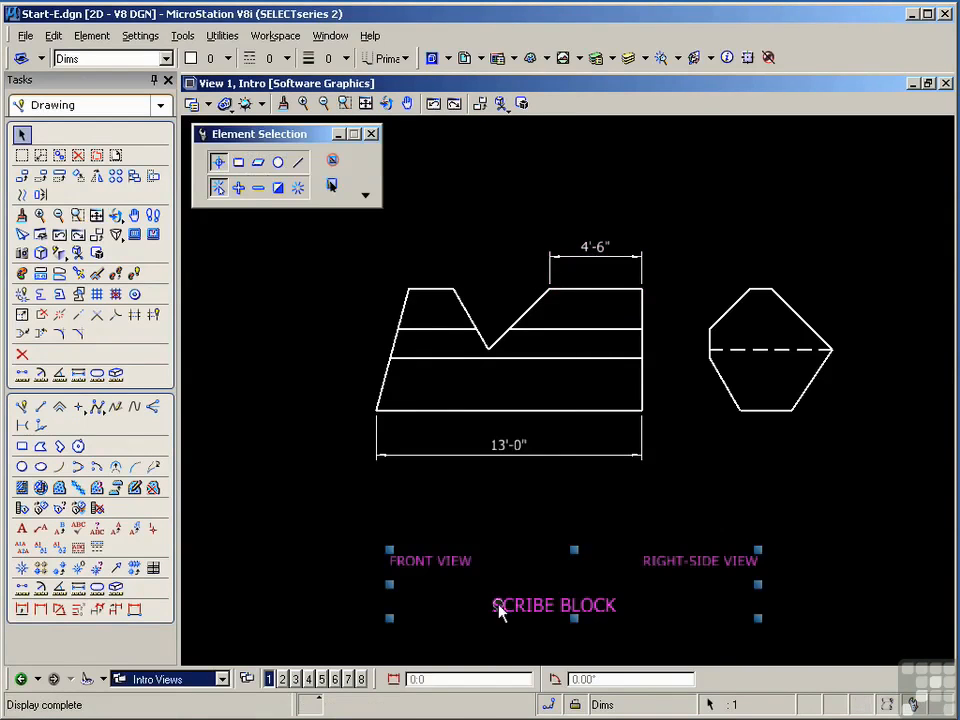
# Move the selected text group with the view titles and SCRIBE BLOCK up and to the right, just below the views.
pyautogui.moveTo(462, 567); pyautogui.dragTo(529, 495)
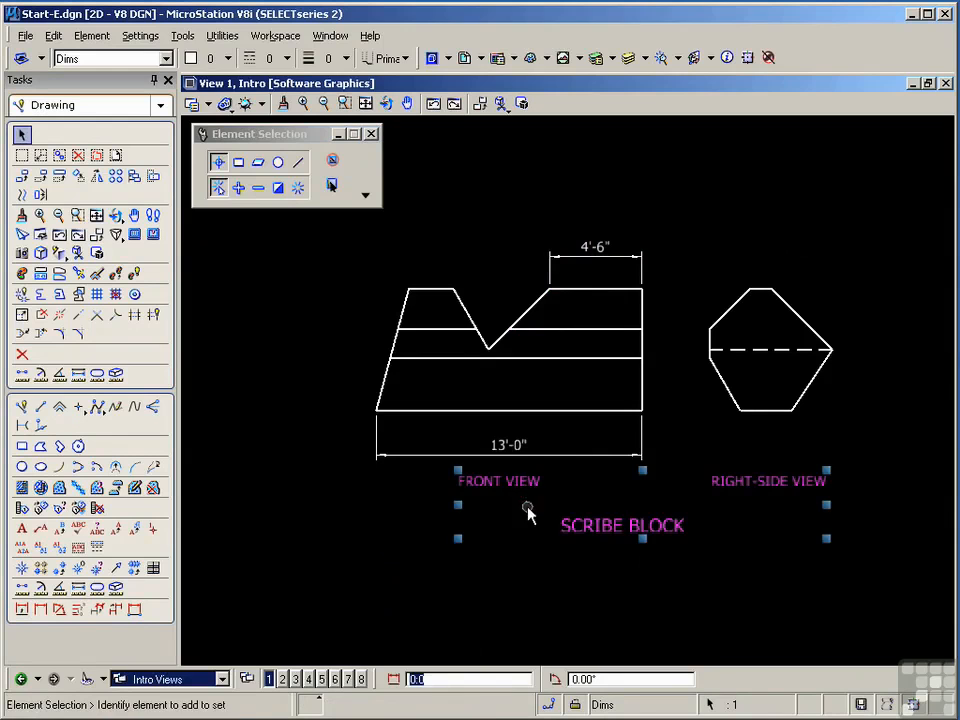